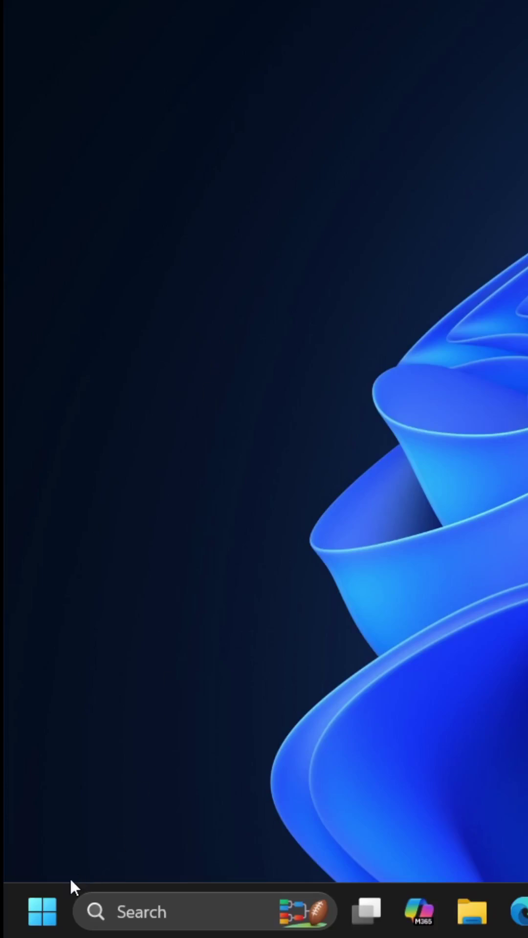
Bring up the Start menu from the taskbar
click(42, 910)
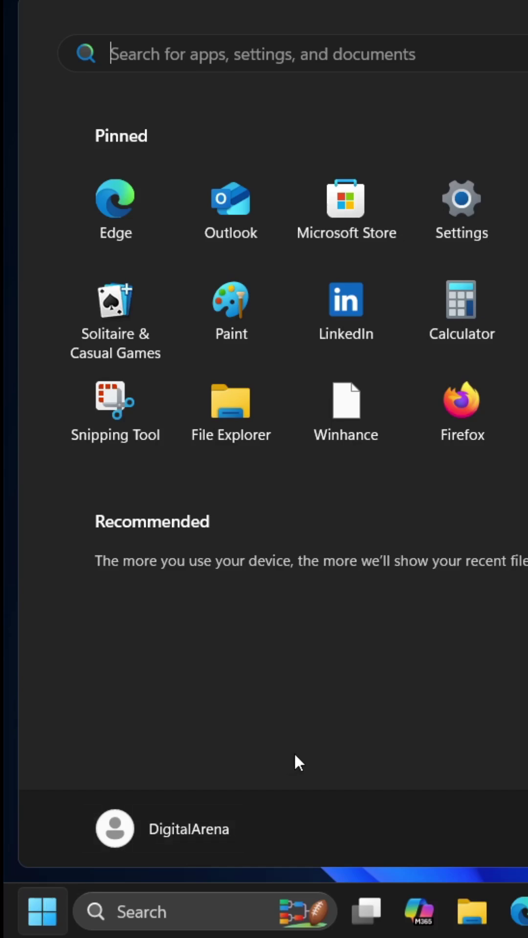
Launch Settings and reach System Properties via System > About > Advanced system settings
click(464, 203)
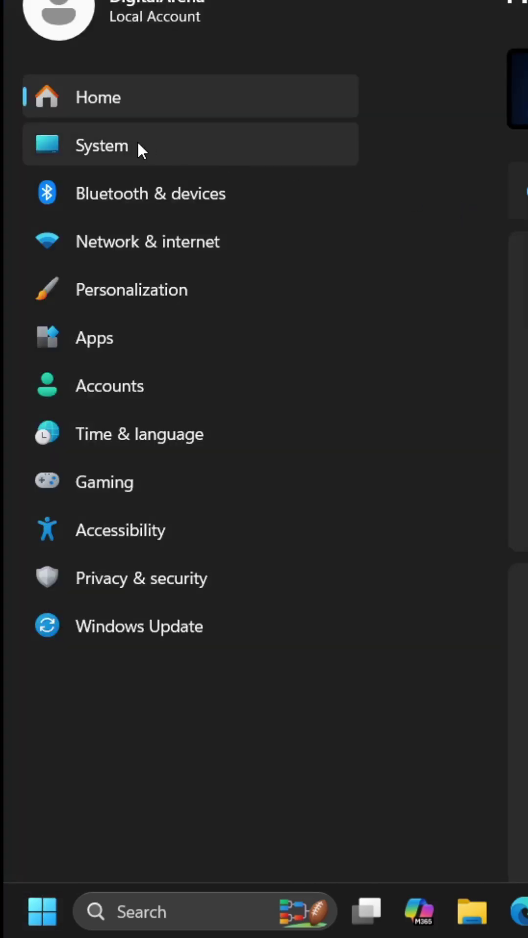
click(137, 142)
scroll(264, 469, down, 10)
click(264, 836)
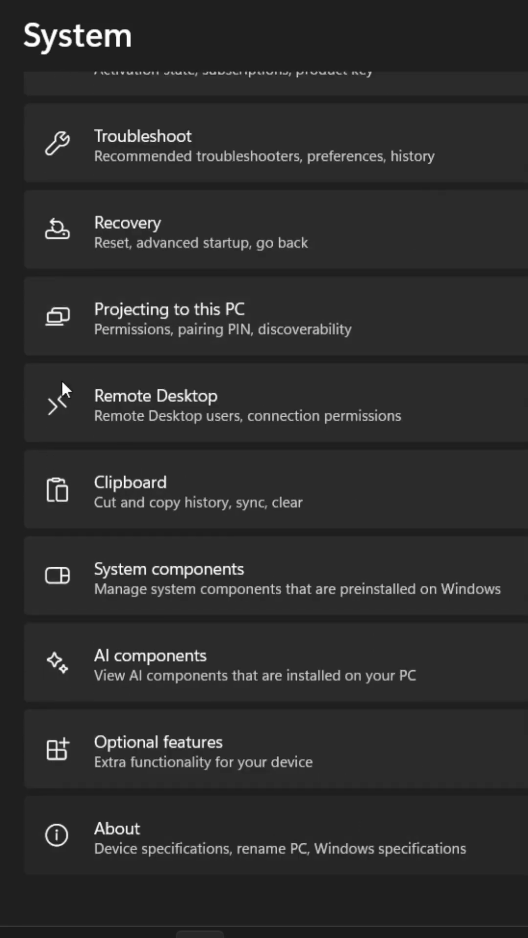
scroll(388, 336, down, 5)
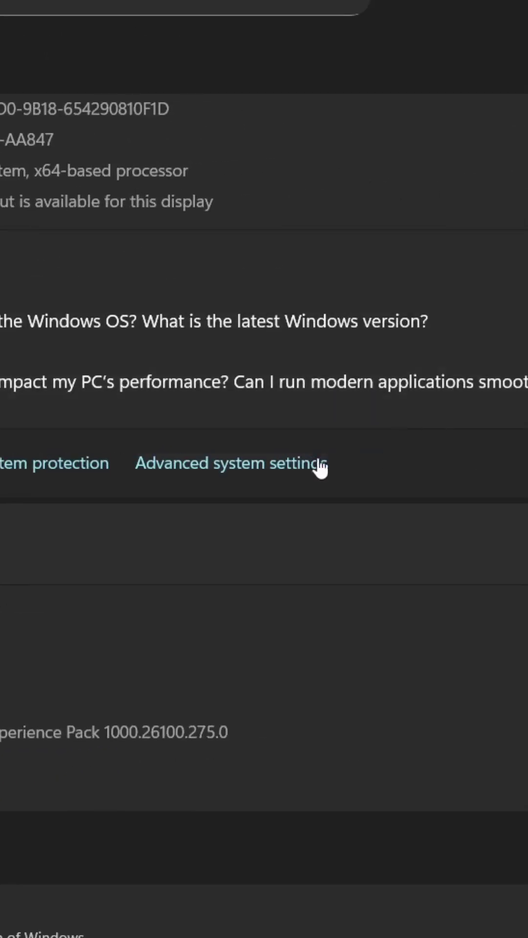
click(434, 467)
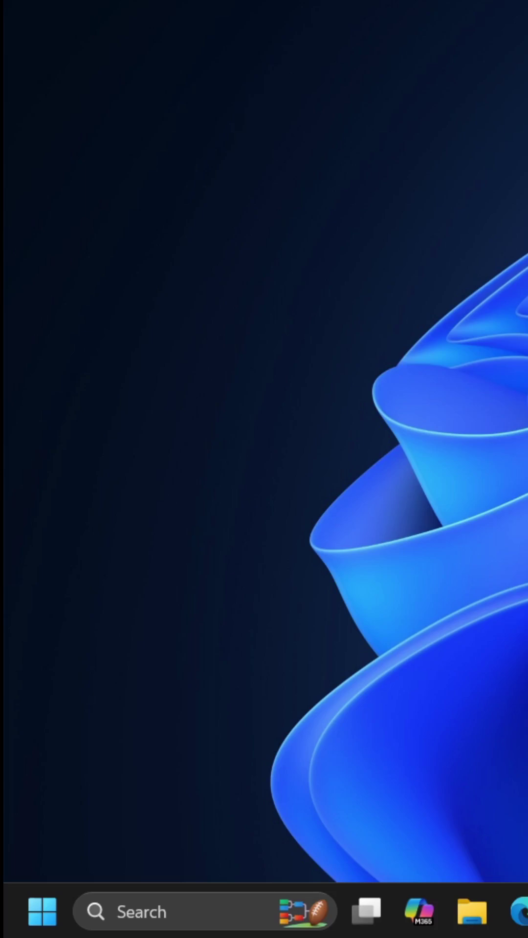
Search for sysdm.cpl and launch the System Properties control panel item
key(super+s)
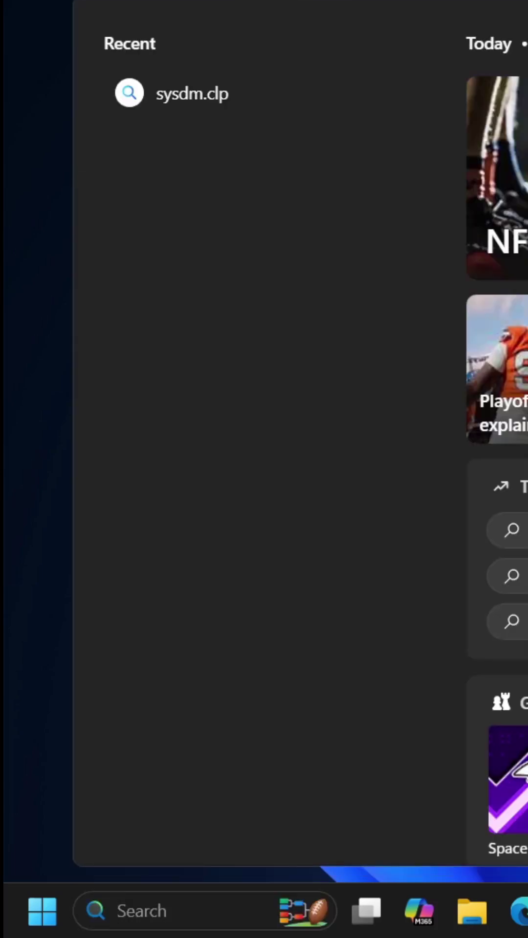
text(sysdm.cpl)
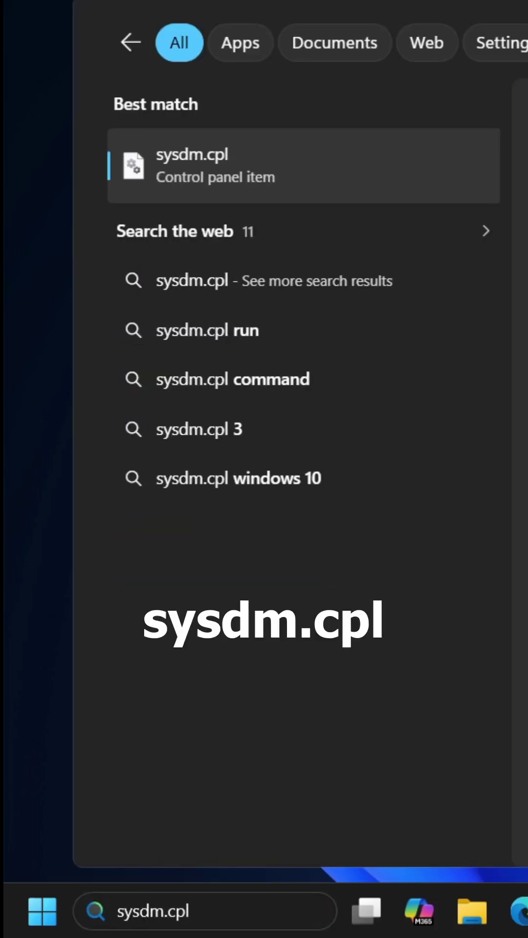
click(228, 169)
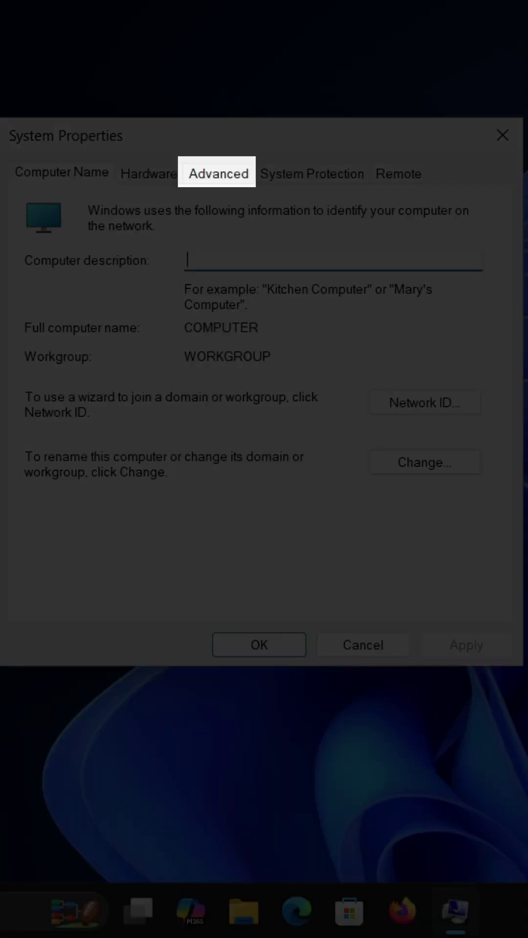
Switch System Properties to the Advanced tab with Performance, User Profiles and Startup settings
click(218, 174)
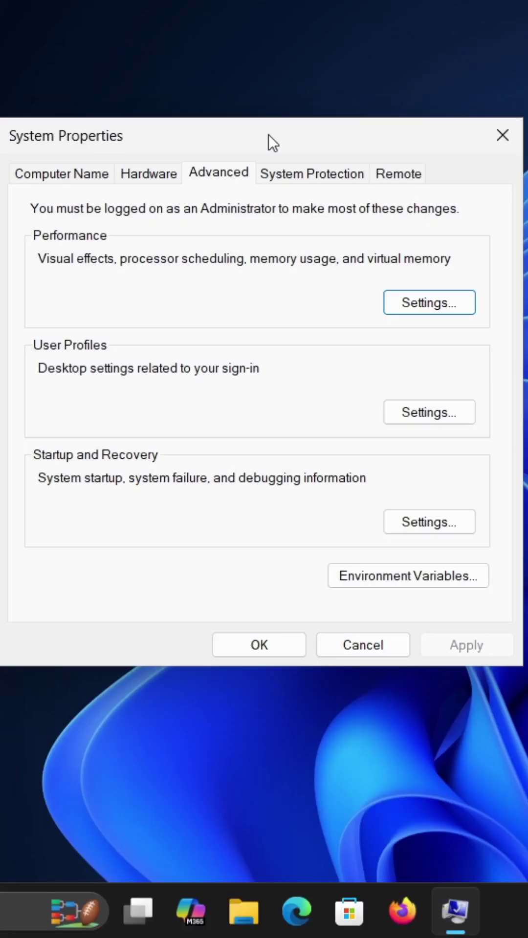
Set Performance Options to Adjust for best performance, keeping only Show thumbnails instead of icons checked
click(424, 302)
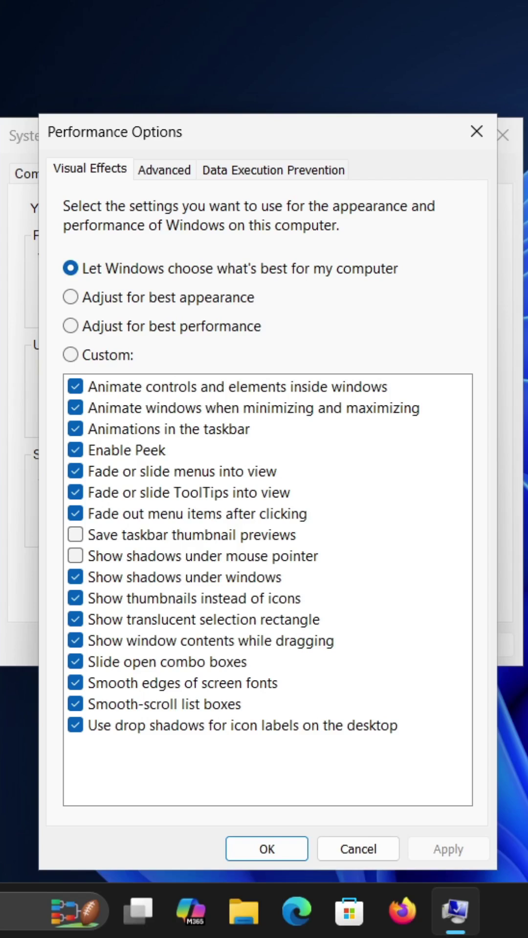
click(71, 327)
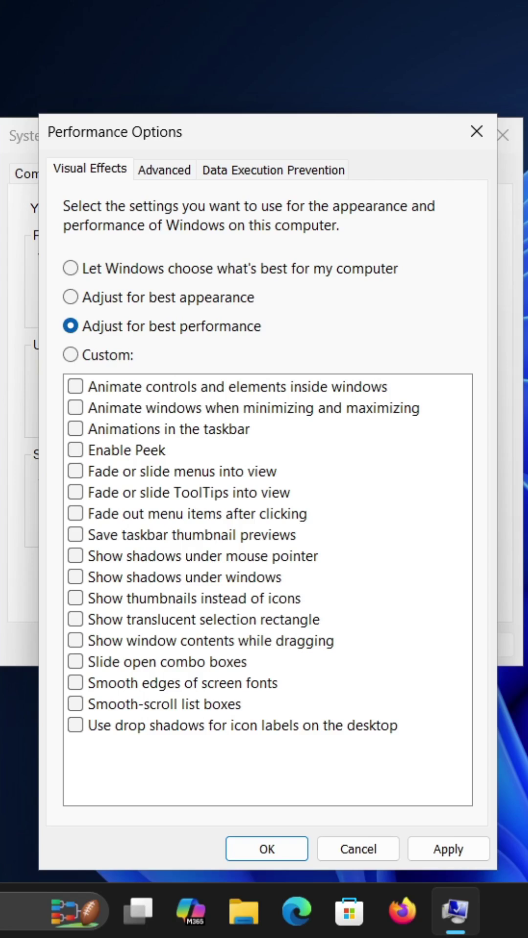
click(76, 599)
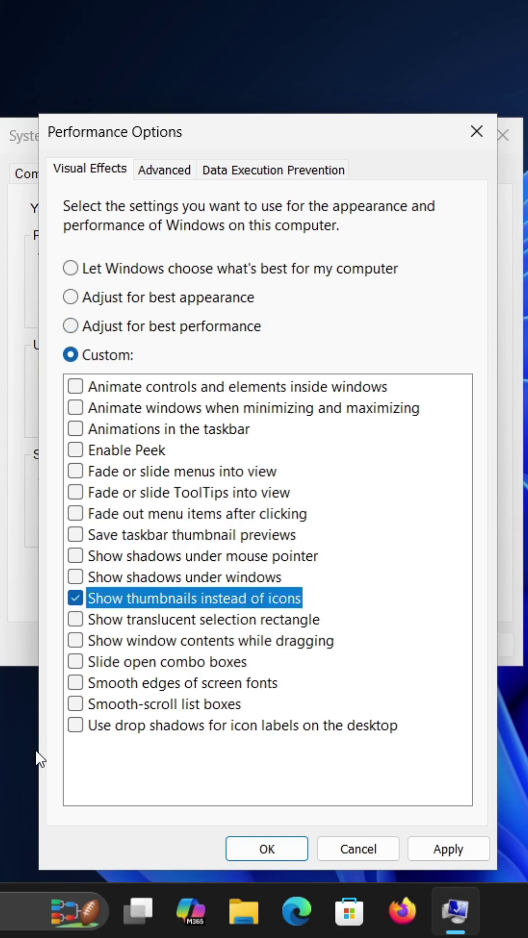